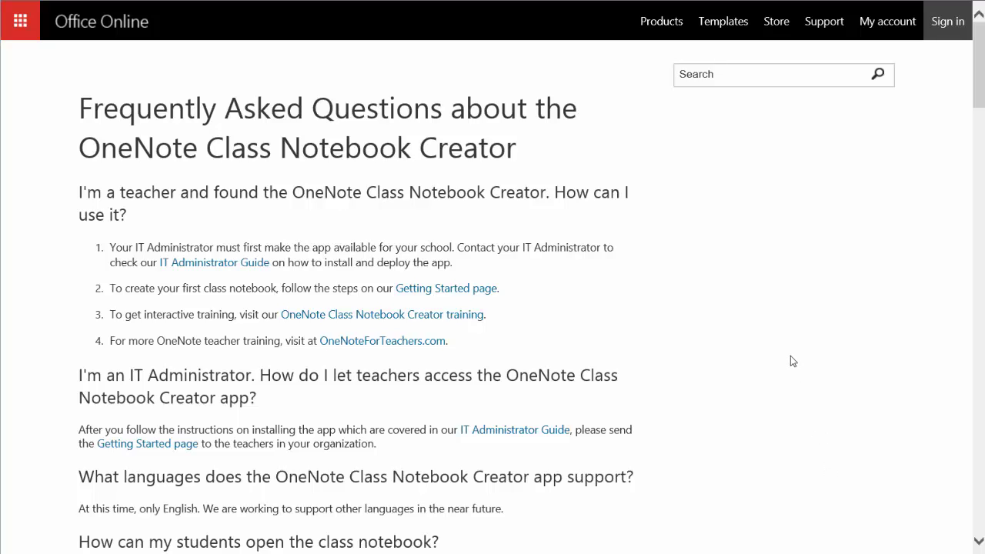
- Read the FAQ's instructions for adding another teacher to a class notebook, including the contributor credits
{"action": "scroll", "coordinate": [793, 360], "scroll_direction": "down", "scroll_amount": 1}
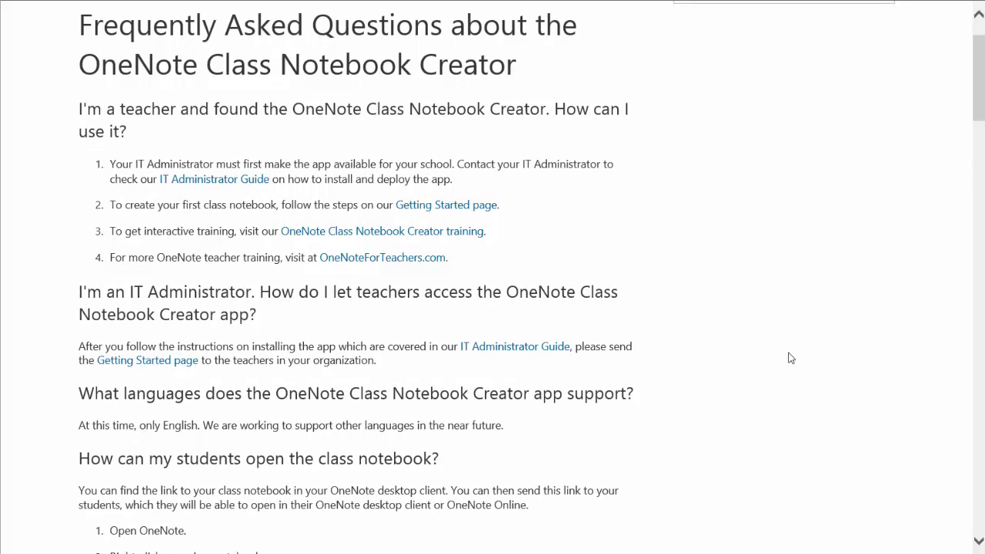
{"action": "scroll", "coordinate": [791, 358], "scroll_direction": "down", "scroll_amount": 3}
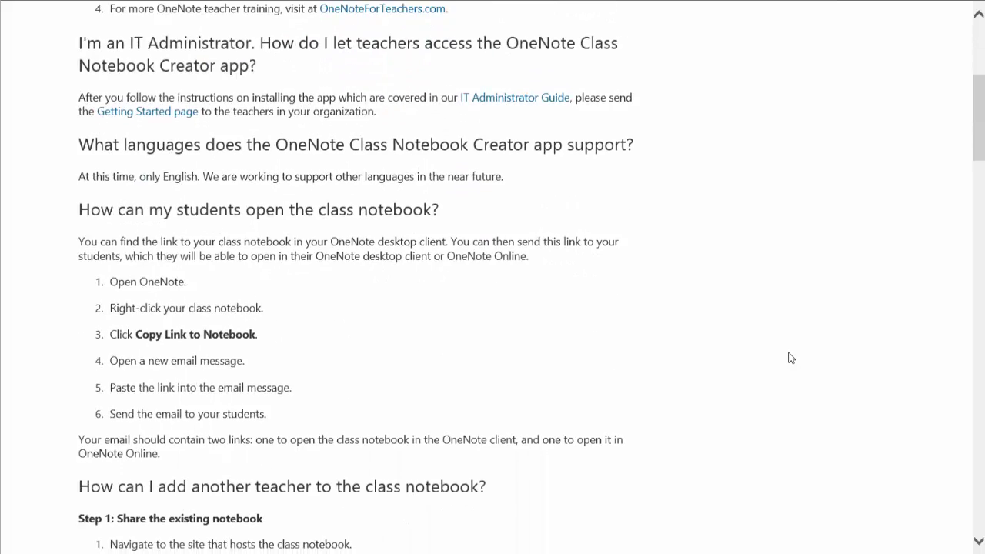
{"action": "scroll", "coordinate": [791, 358], "scroll_direction": "down", "scroll_amount": 8}
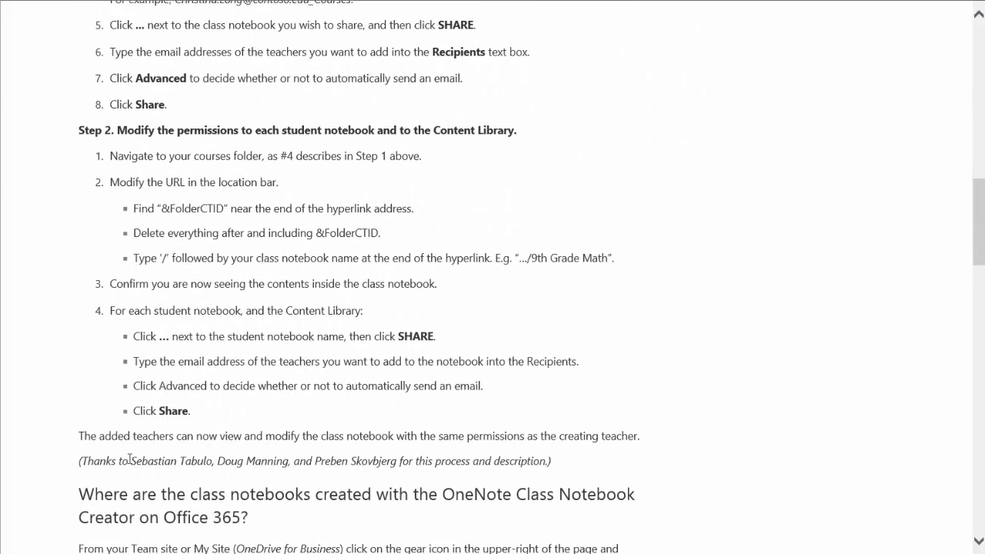
{"action": "left_click_drag", "start_coordinate": [135, 461], "coordinate": [354, 466]}
{"action": "left_click", "coordinate": [563, 470]}
{"action": "scroll", "coordinate": [631, 458], "scroll_direction": "up", "scroll_amount": 3}
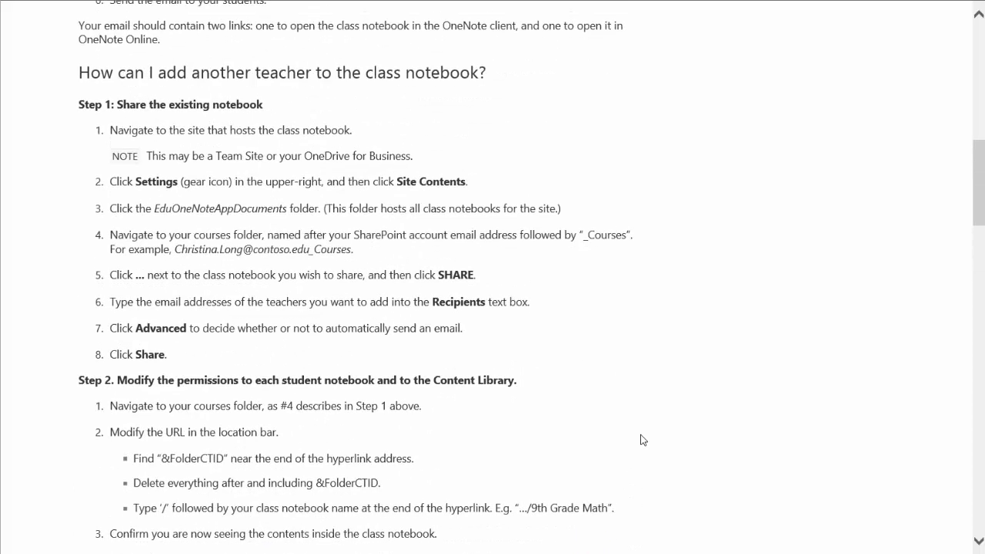
{"action": "scroll", "coordinate": [643, 440], "scroll_direction": "up", "scroll_amount": 5}
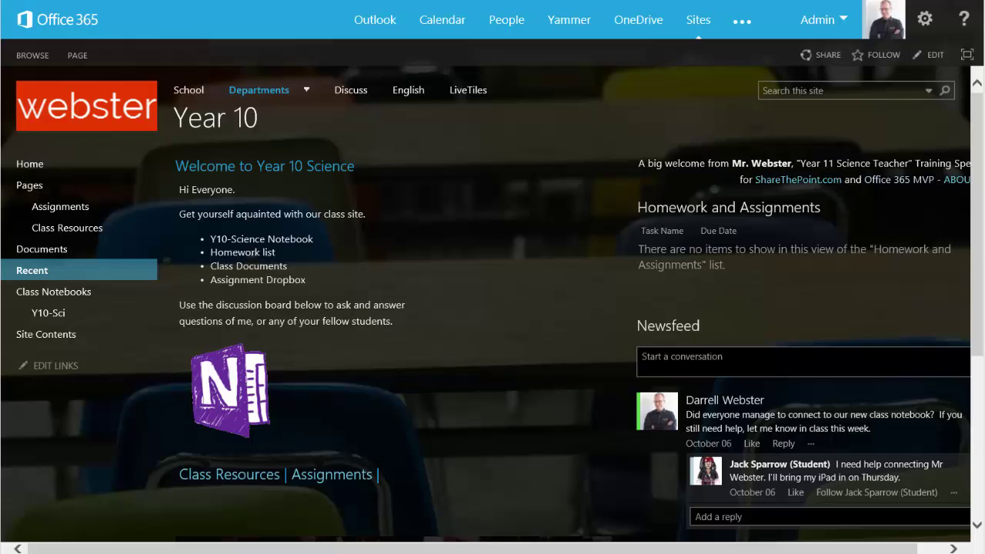
- On the Year 10 site, open the Class Notebooks library from the site contents and enter the teacher's _Courses folder
{"action": "left_click", "coordinate": [51, 339]}
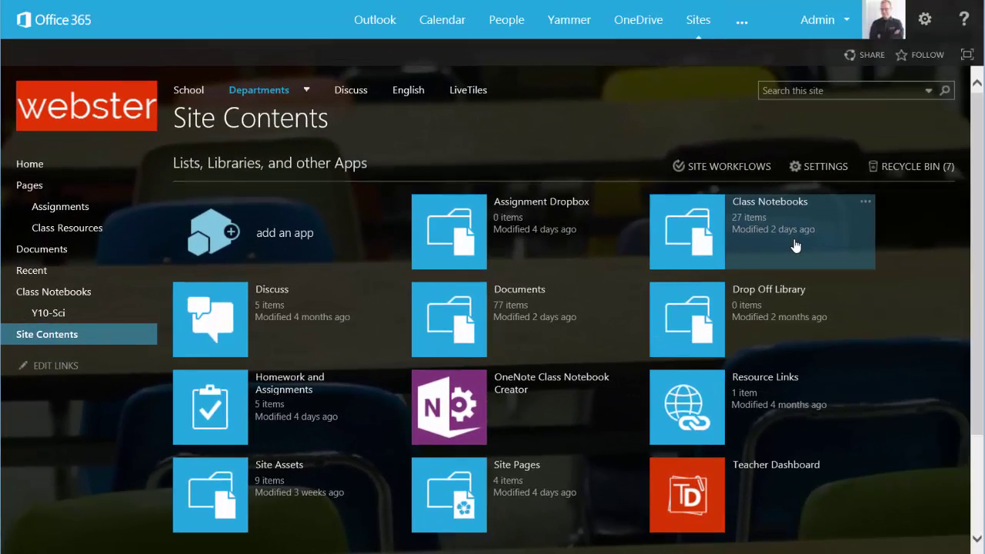
{"action": "left_click", "coordinate": [695, 232]}
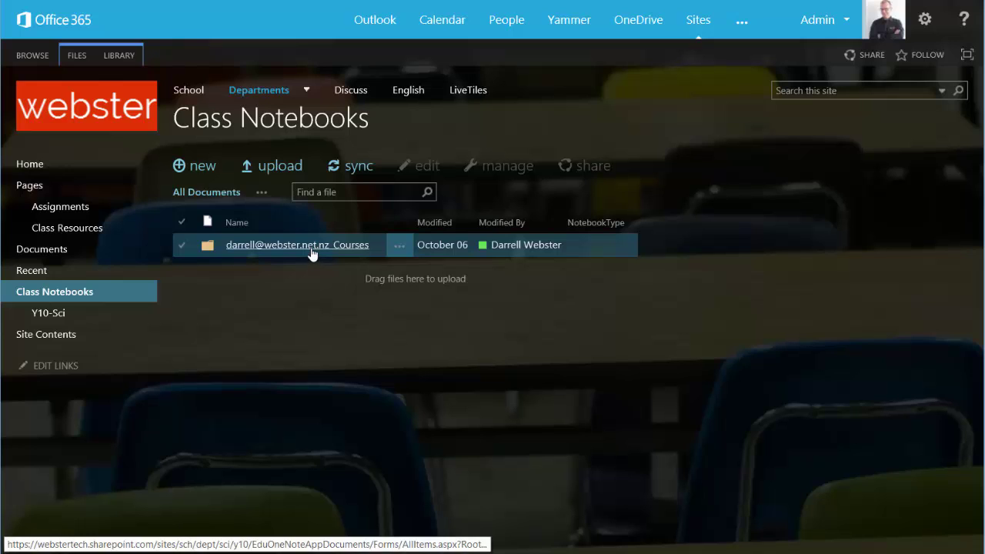
{"action": "left_click", "coordinate": [312, 250]}
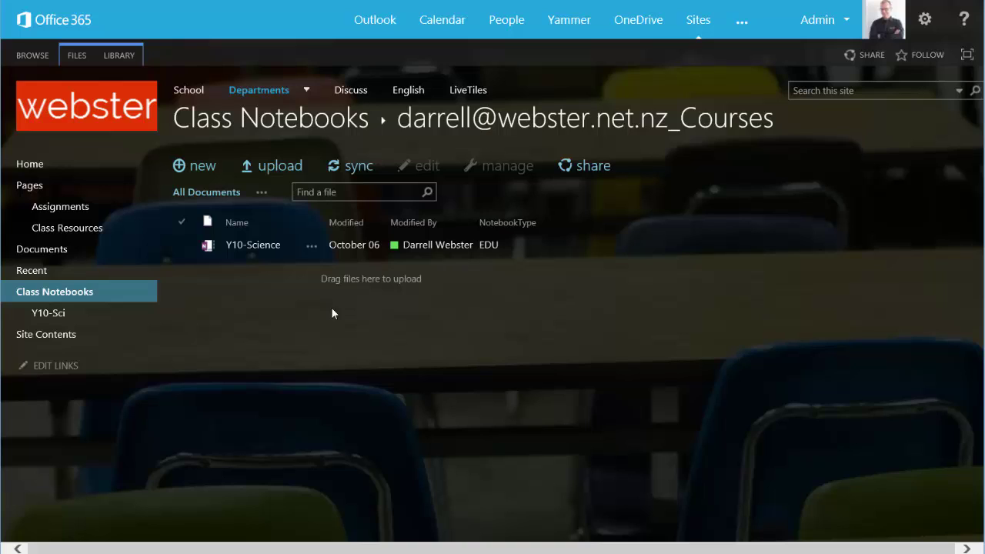
- Review the site permissions in the site settings and open the Science TEACHERS group
{"action": "left_click", "coordinate": [928, 34]}
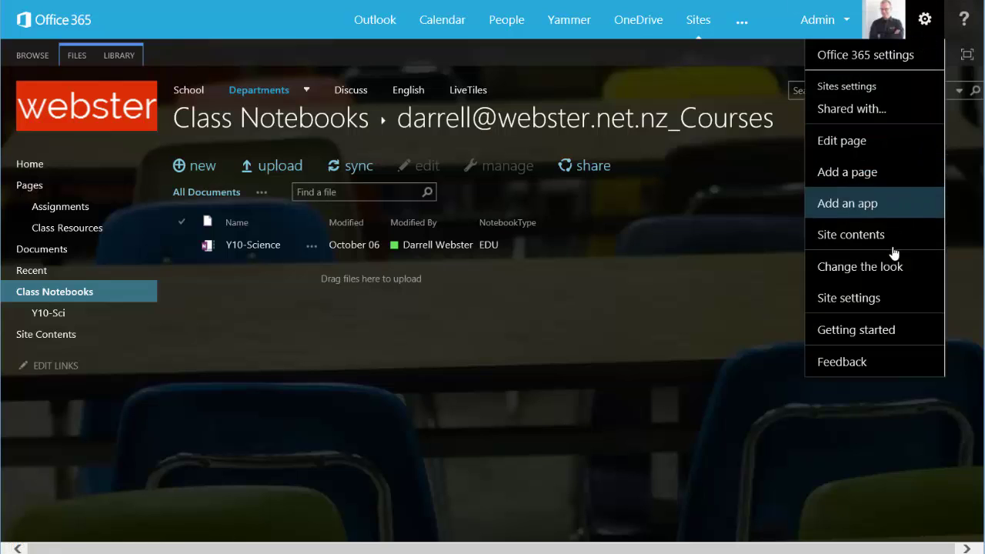
{"action": "left_click", "coordinate": [869, 301]}
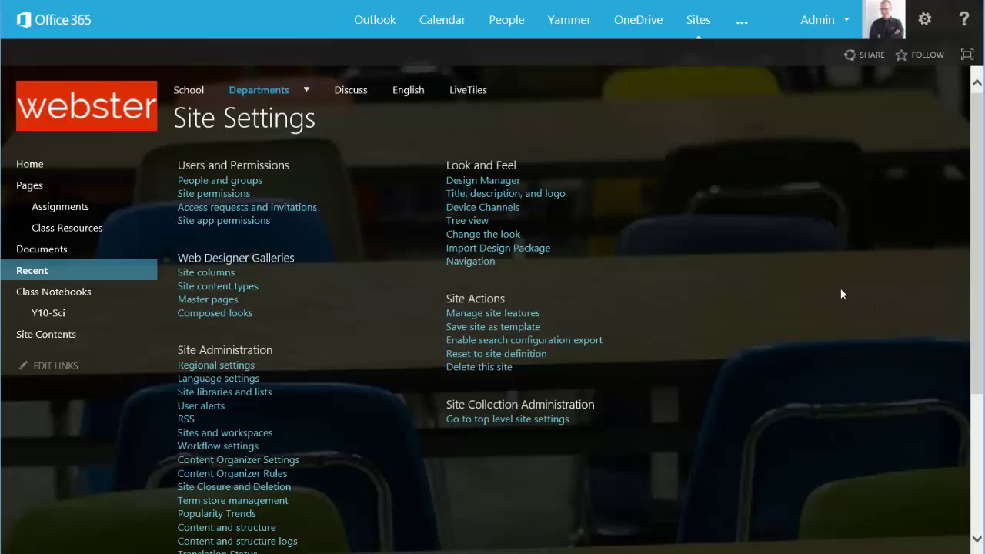
{"action": "left_click", "coordinate": [233, 195]}
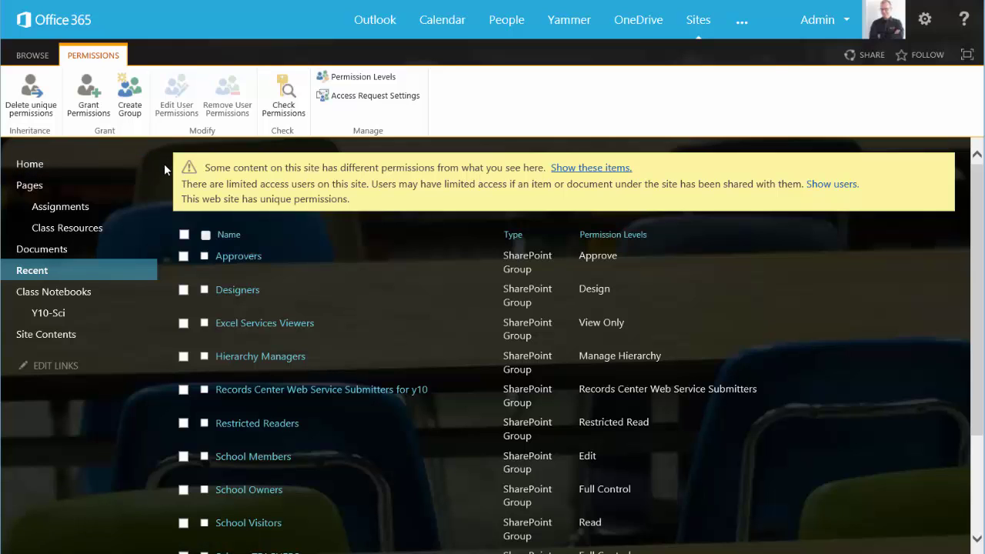
{"action": "scroll", "coordinate": [165, 167], "scroll_direction": "down", "scroll_amount": 1}
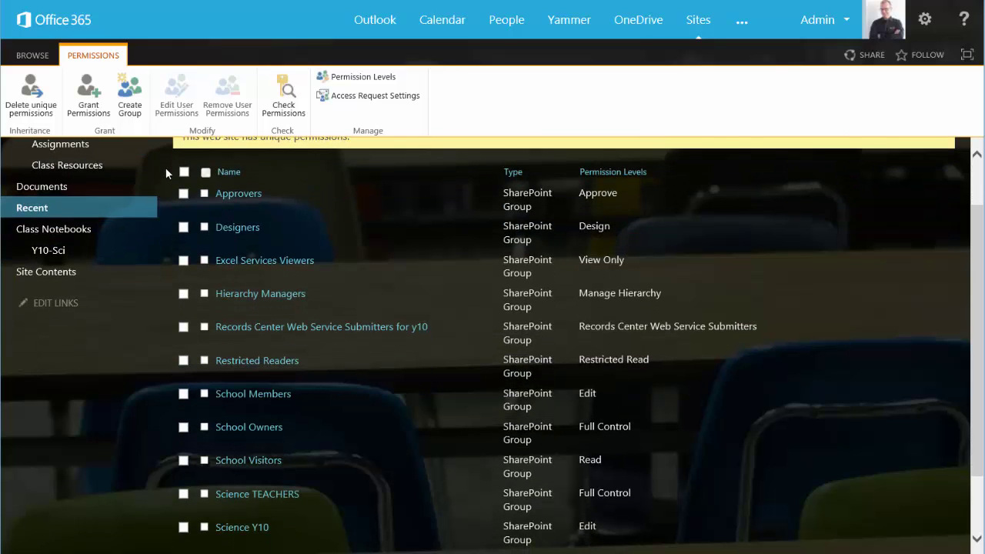
{"action": "scroll", "coordinate": [165, 167], "scroll_direction": "down", "scroll_amount": 1}
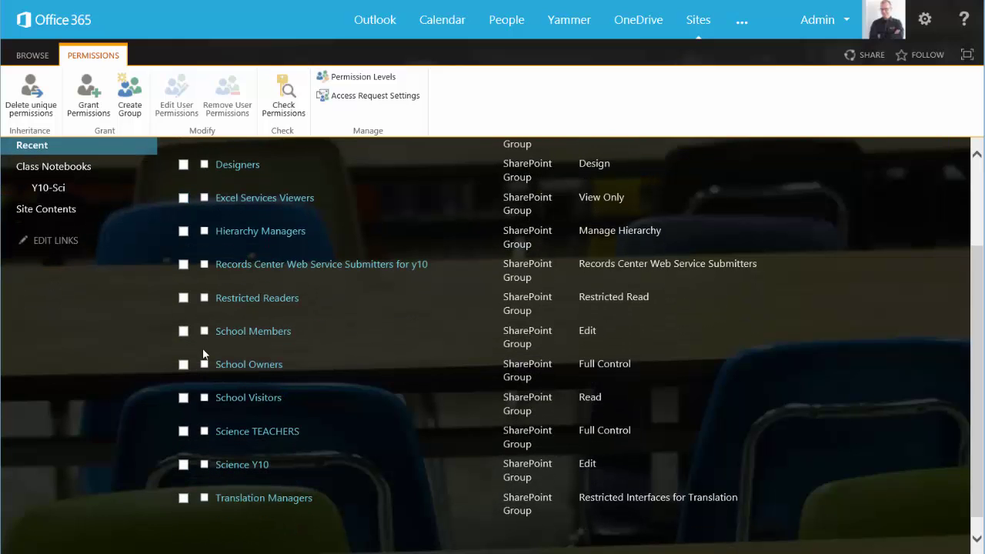
{"action": "left_click", "coordinate": [257, 432]}
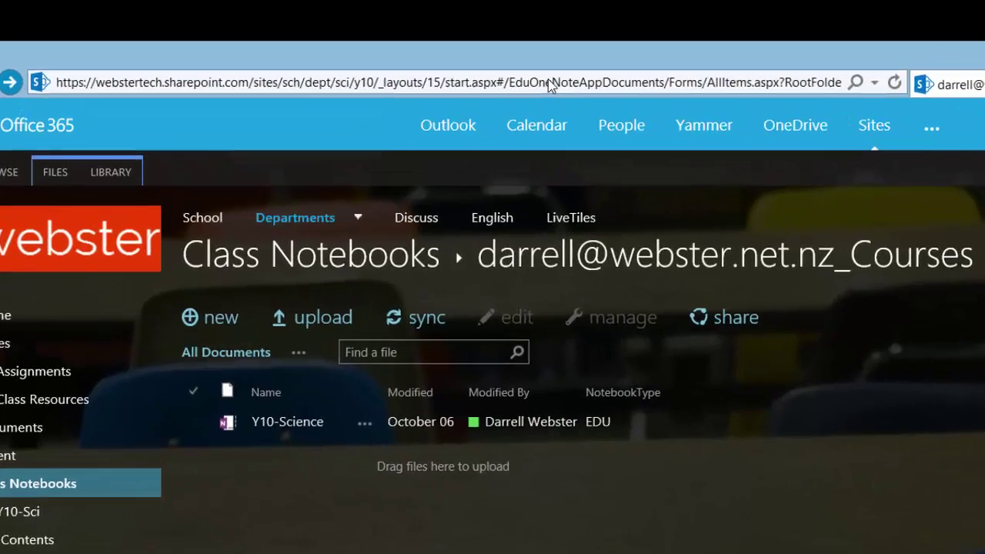
- Delete everything from &FolderCTID onward in the _Courses folder's web address
{"action": "left_click", "coordinate": [554, 87]}
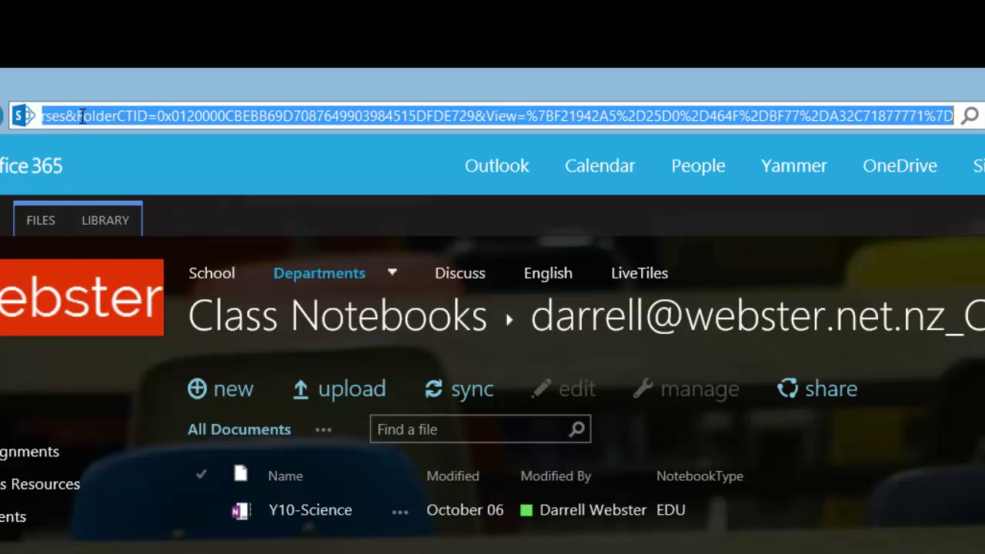
{"action": "left_click", "coordinate": [81, 116]}
{"action": "key", "text": "Left"}
{"action": "key", "text": "Left"}
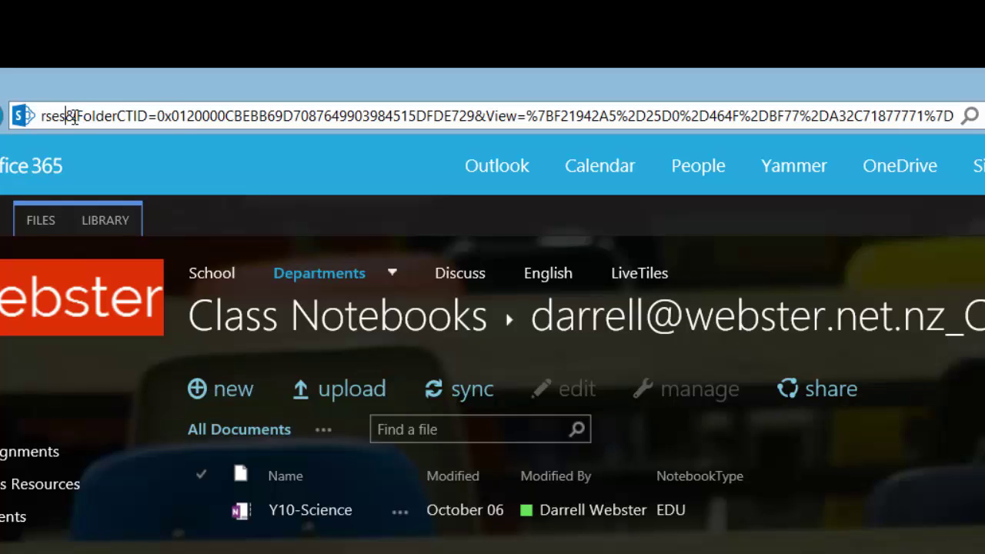
{"action": "key", "text": "shift+Right"}
{"action": "key", "text": "shift+Right"}
{"action": "key", "text": "shift+Right"}
{"action": "key", "text": "shift+Right"}
{"action": "key", "text": "shift+Right"}
{"action": "key", "text": "shift+Right"}
{"action": "key", "text": "shift+Right"}
{"action": "key", "text": "shift+Right"}
{"action": "key", "text": "shift+Right"}
{"action": "key", "text": "shift+Right"}
{"action": "key", "text": "shift+Right"}
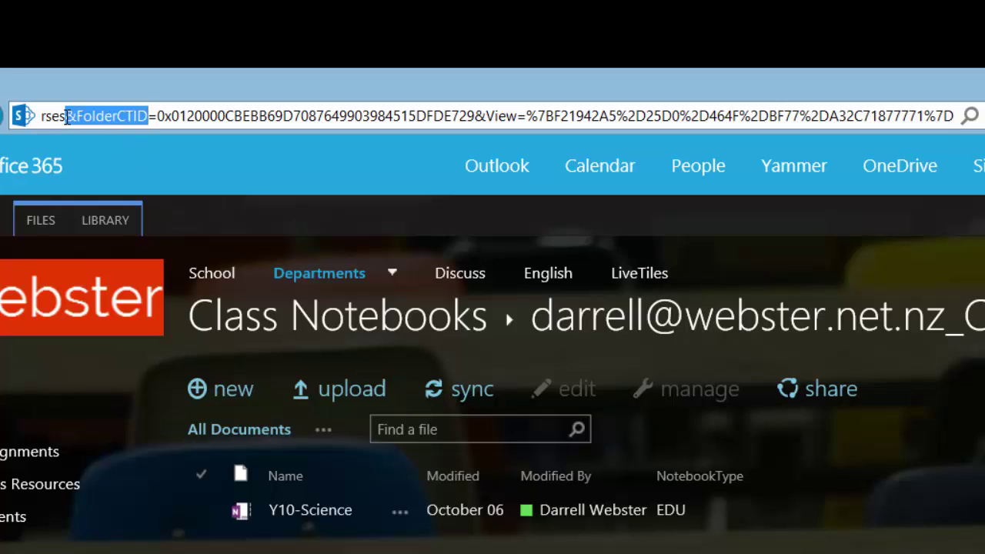
{"action": "left_click", "coordinate": [67, 116]}
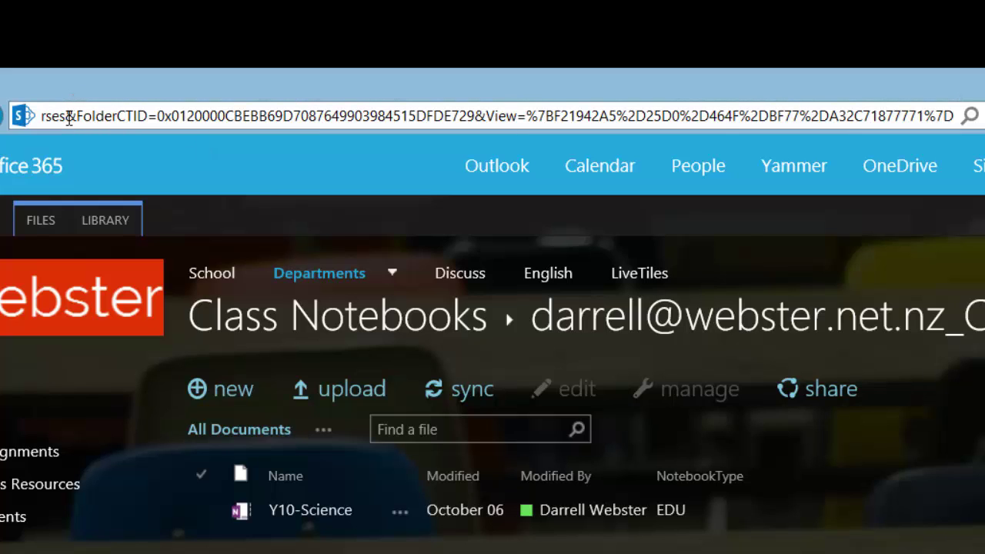
{"action": "key", "text": "ctrl+Delete"}
{"action": "key", "text": "ctrl+Delete"}
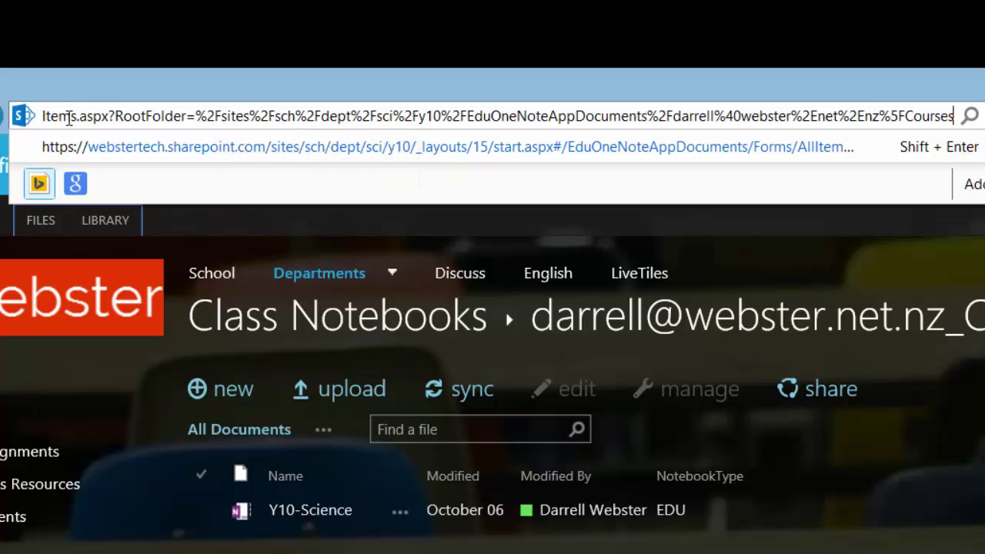
- Append /y10-science to the shortened folder address and load it to show the class notebook's contents
{"action": "type", "text": "/"}
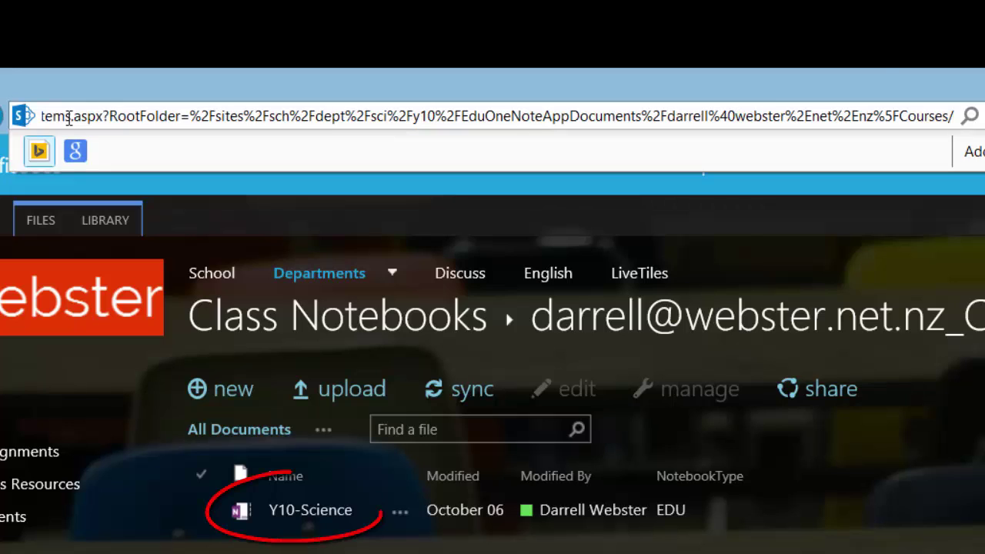
{"action": "type", "text": "y10-s"}
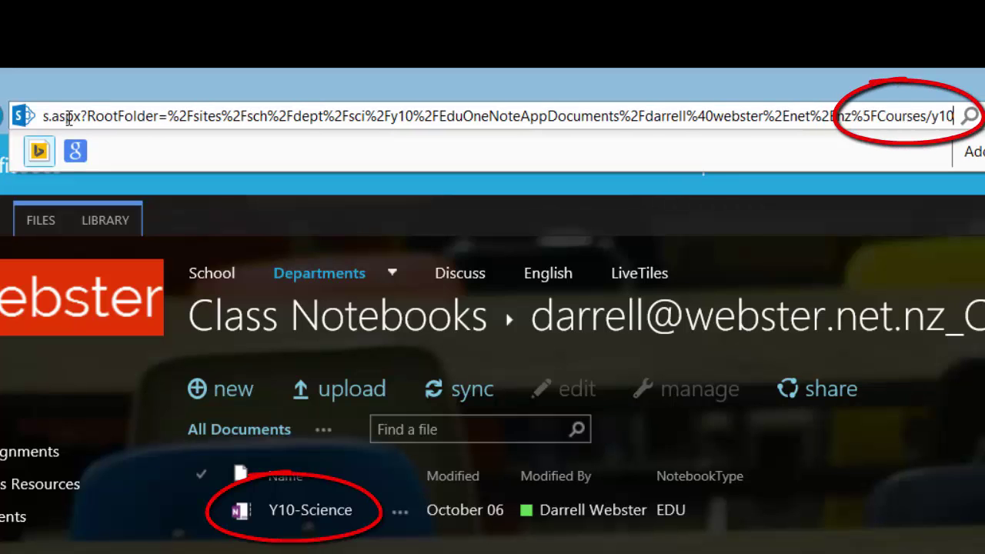
{"action": "type", "text": "cience"}
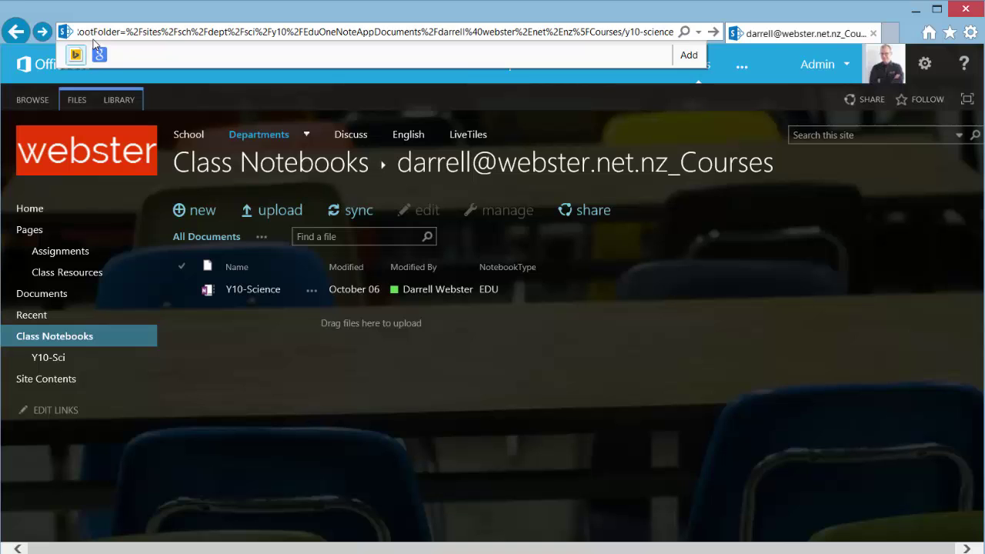
{"action": "key", "text": "Return"}
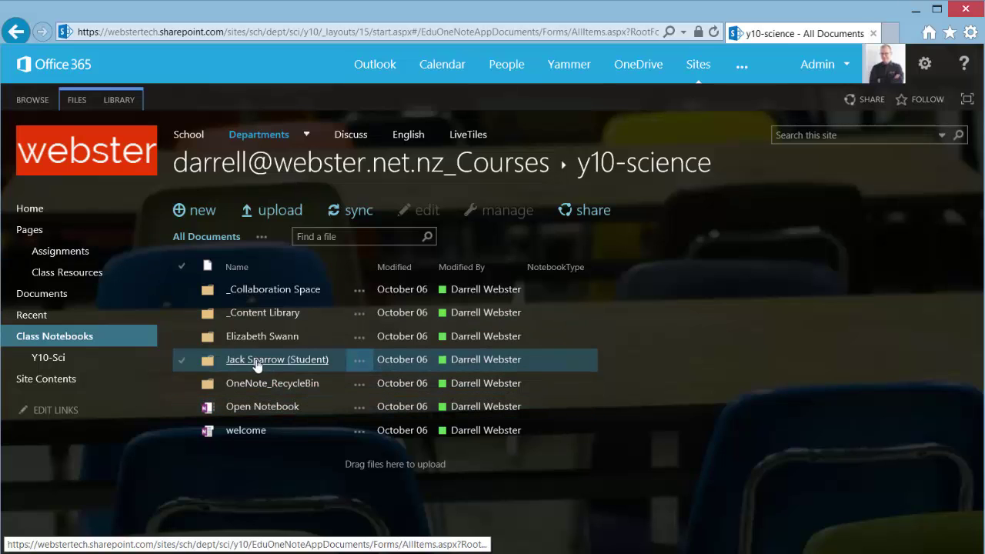
- Look inside the _Collaboration Space folder and return to the y10-science folder
{"action": "left_click", "coordinate": [260, 291]}
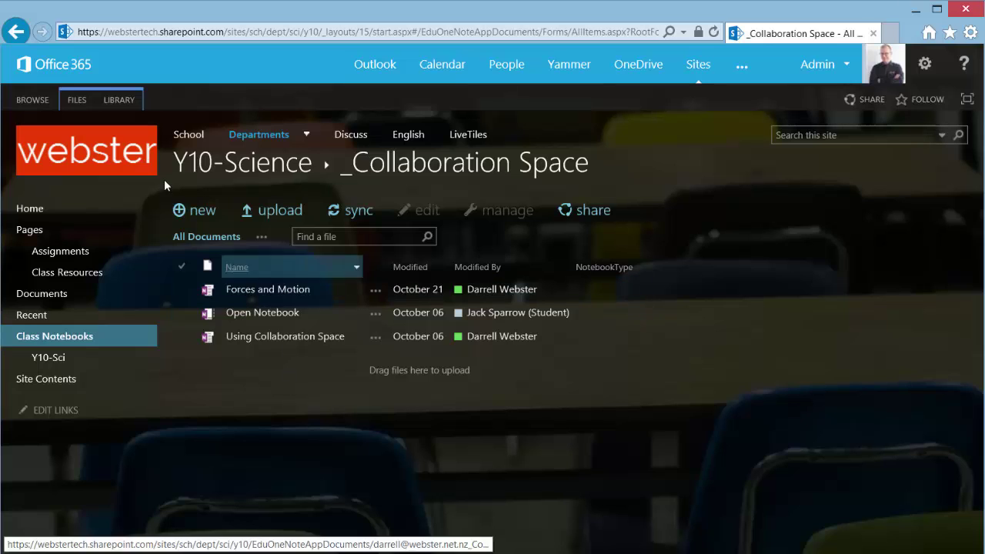
{"action": "left_click", "coordinate": [16, 31]}
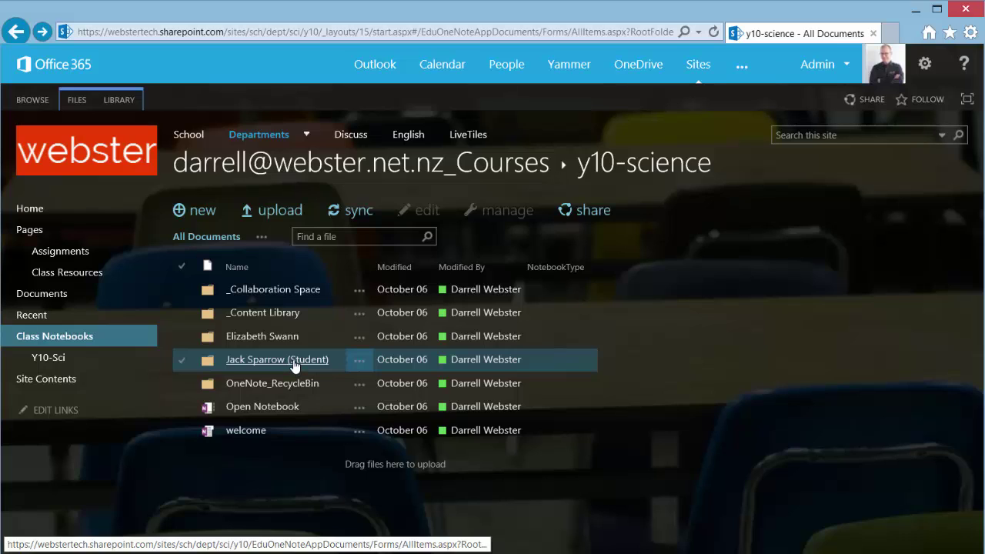
- Start sharing the notebook folder labelled (Student) and add the Science TEACHERS group as the invitee
{"action": "left_click", "coordinate": [359, 361]}
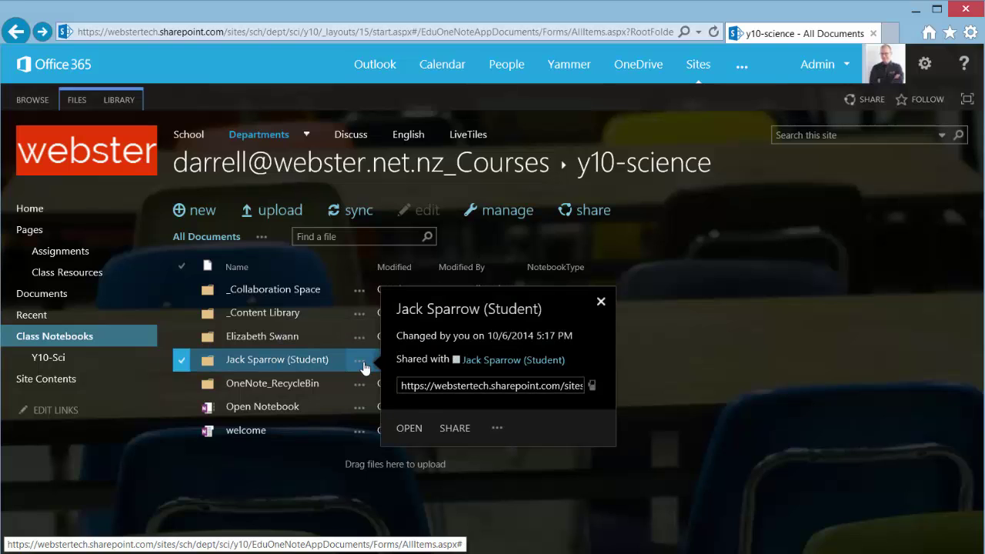
{"action": "left_click", "coordinate": [455, 429]}
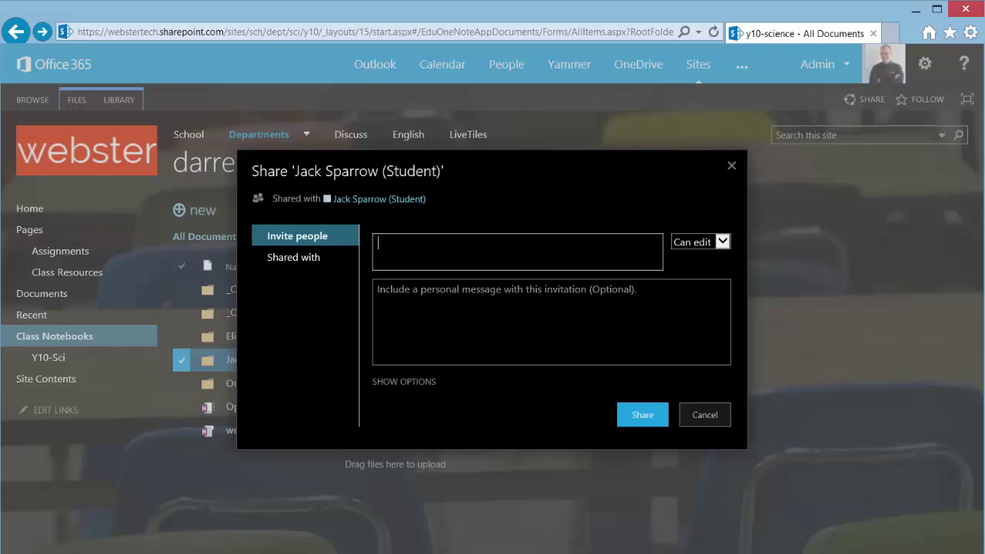
{"action": "type", "text": "scien"}
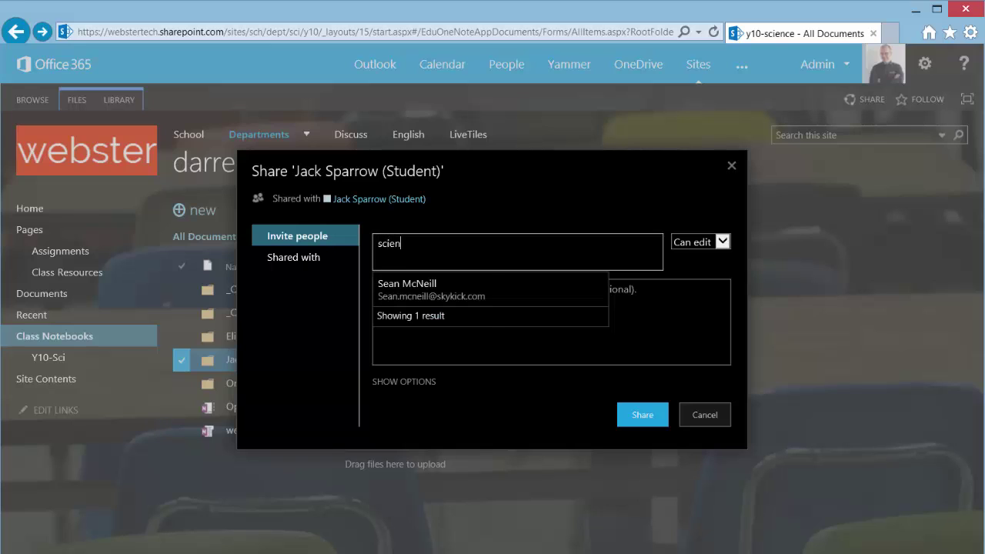
{"action": "type", "text": "ce"}
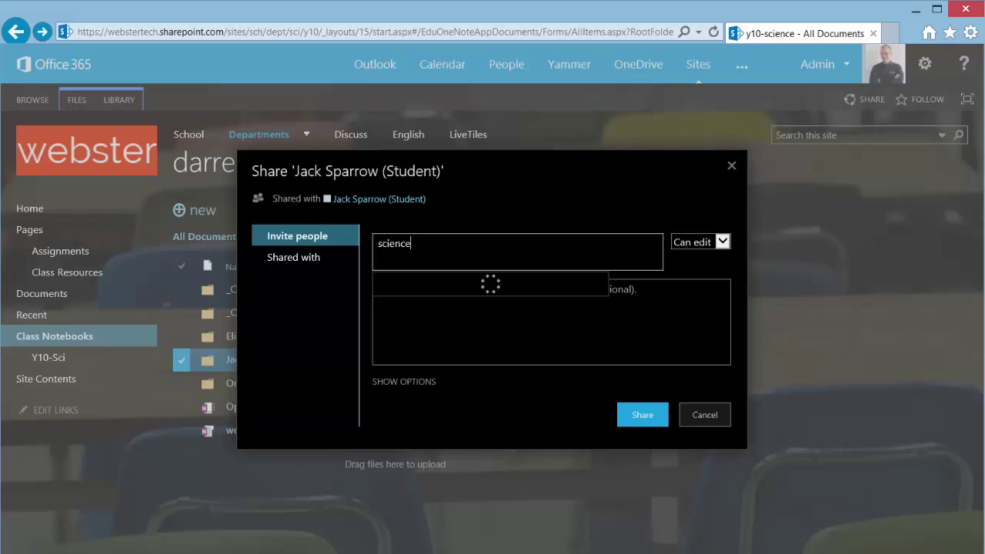
{"action": "type", "text": " teachers"}
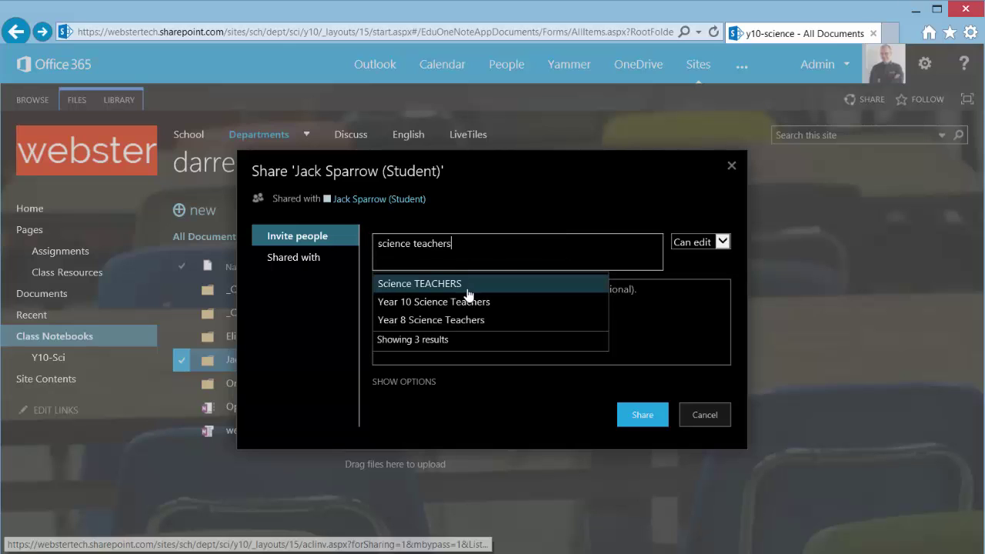
{"action": "left_click", "coordinate": [456, 289]}
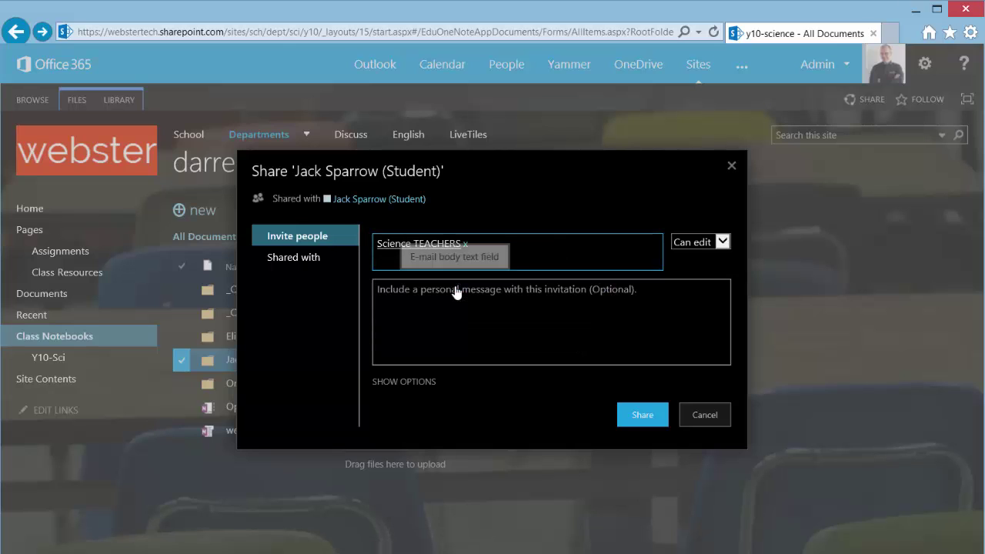
- Turn off the email invitation in the sharing options and share the folder
{"action": "left_click", "coordinate": [416, 385]}
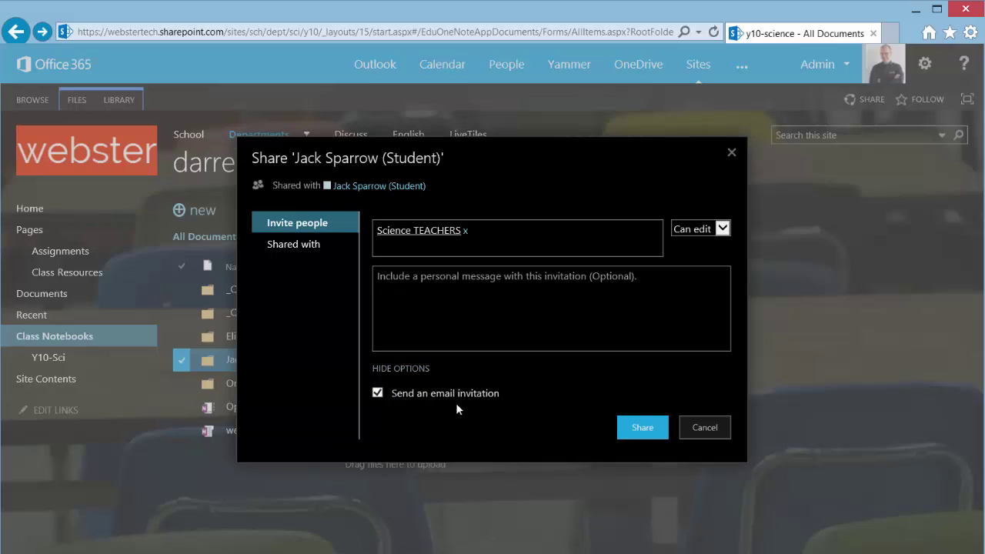
{"action": "left_click", "coordinate": [379, 394]}
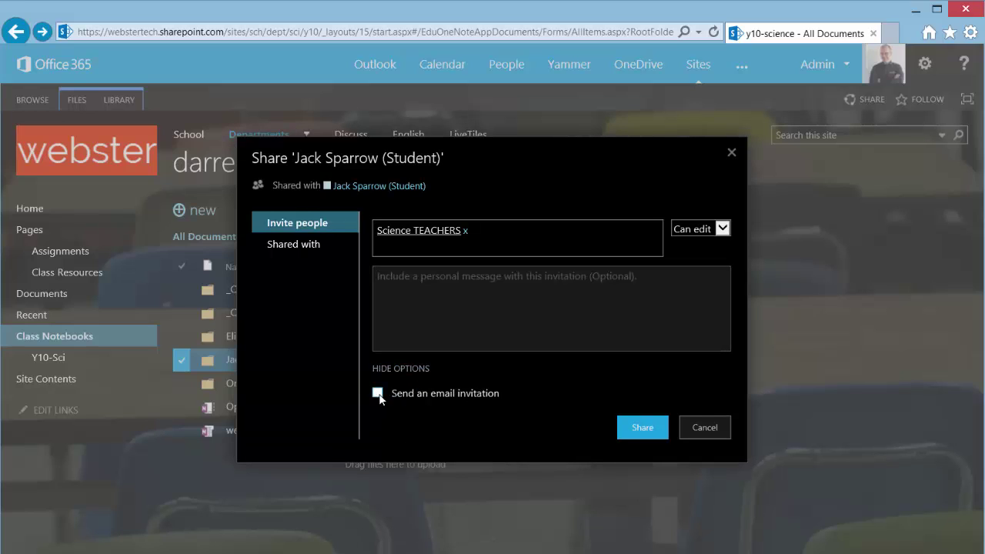
{"action": "left_click", "coordinate": [643, 428]}
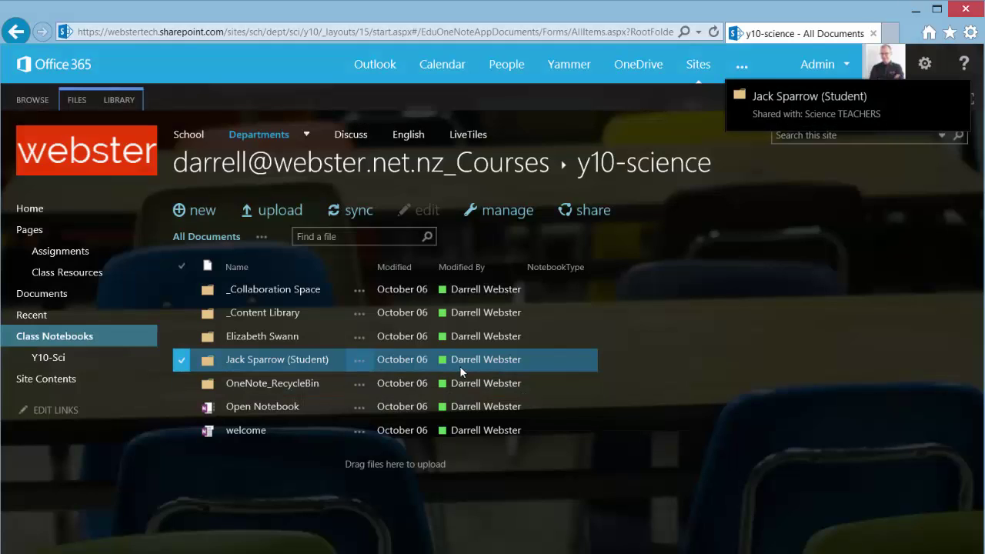
- Share the student folder directly below _Content Library with the Science TEACHERS group, with the email invitation turned off
{"action": "left_click", "coordinate": [359, 338]}
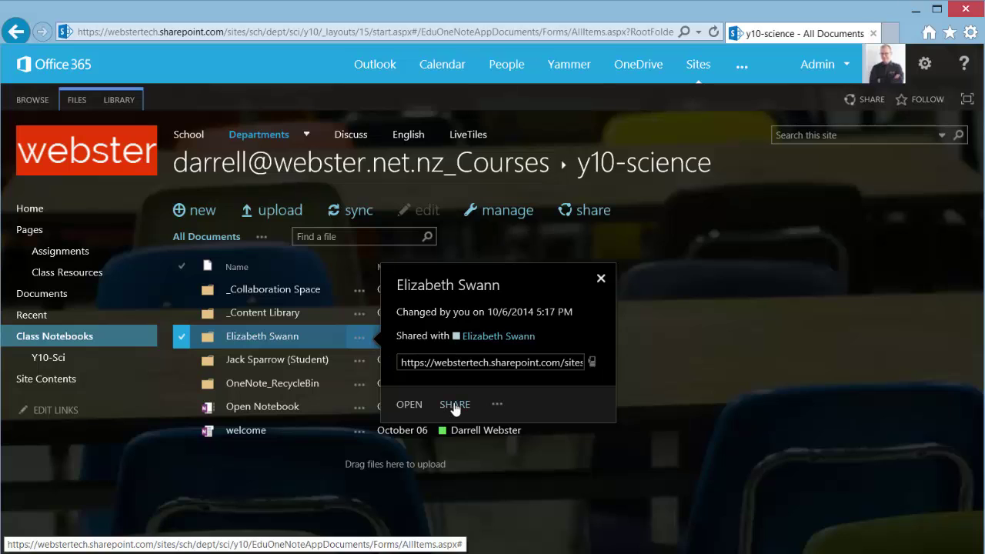
{"action": "left_click", "coordinate": [455, 405]}
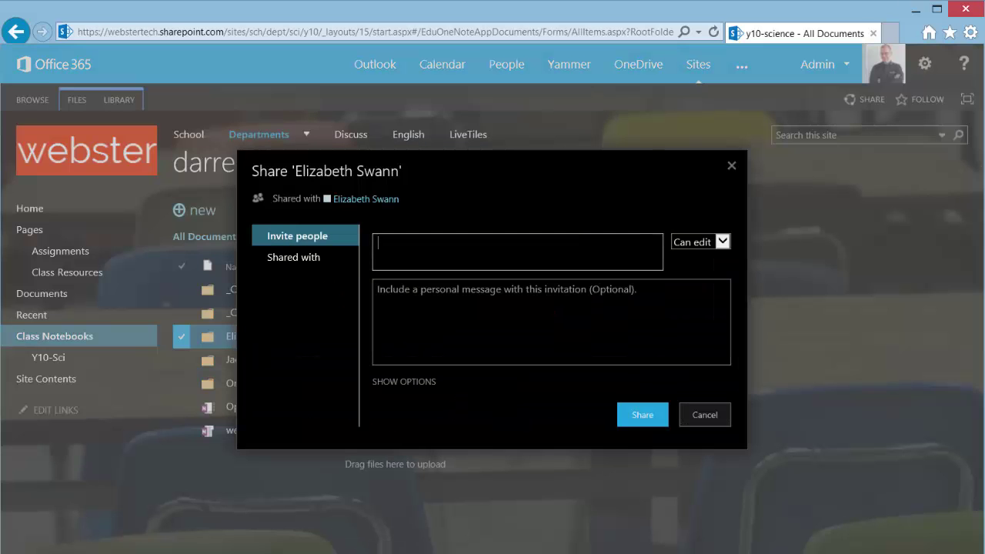
{"action": "type", "text": "science teachers"}
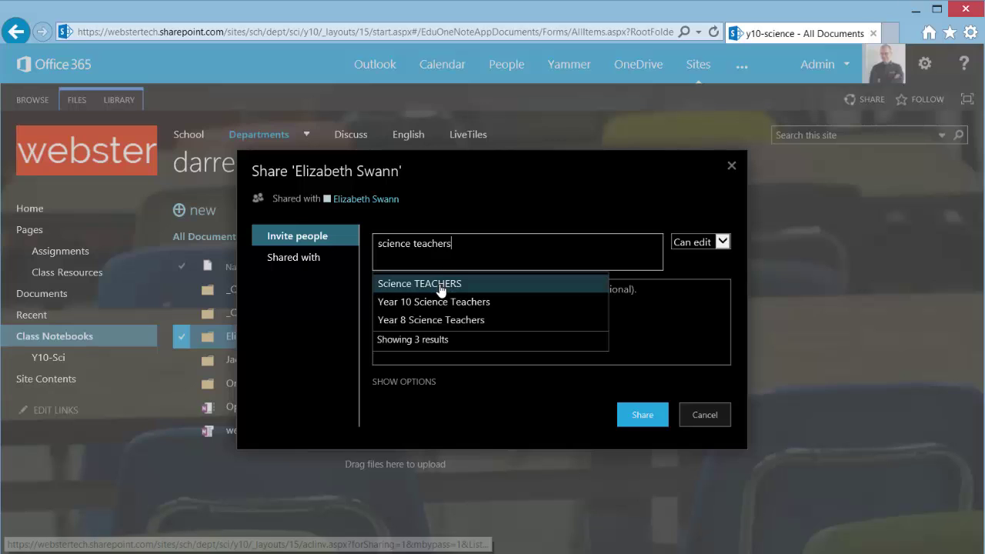
{"action": "left_click", "coordinate": [441, 290]}
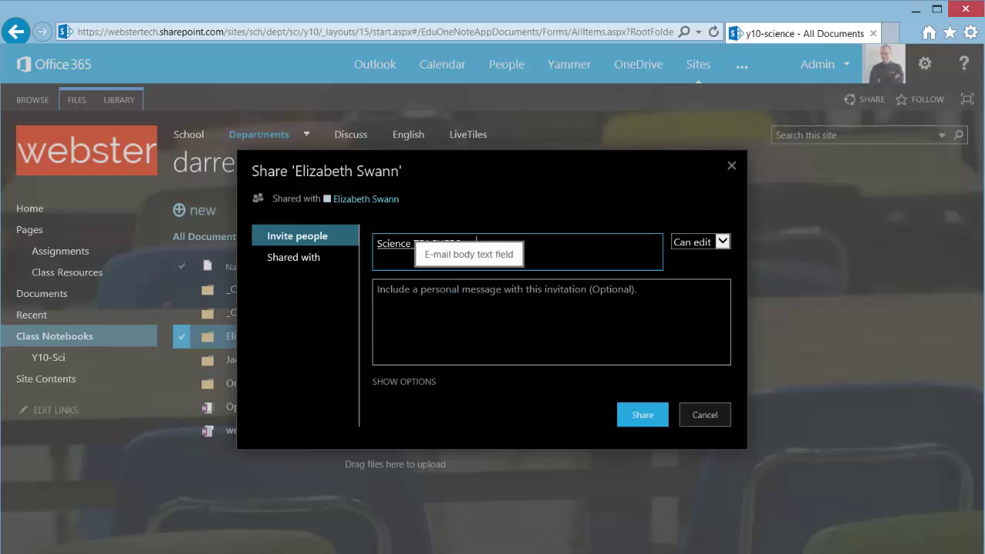
{"action": "left_click", "coordinate": [421, 385]}
{"action": "left_click", "coordinate": [377, 392]}
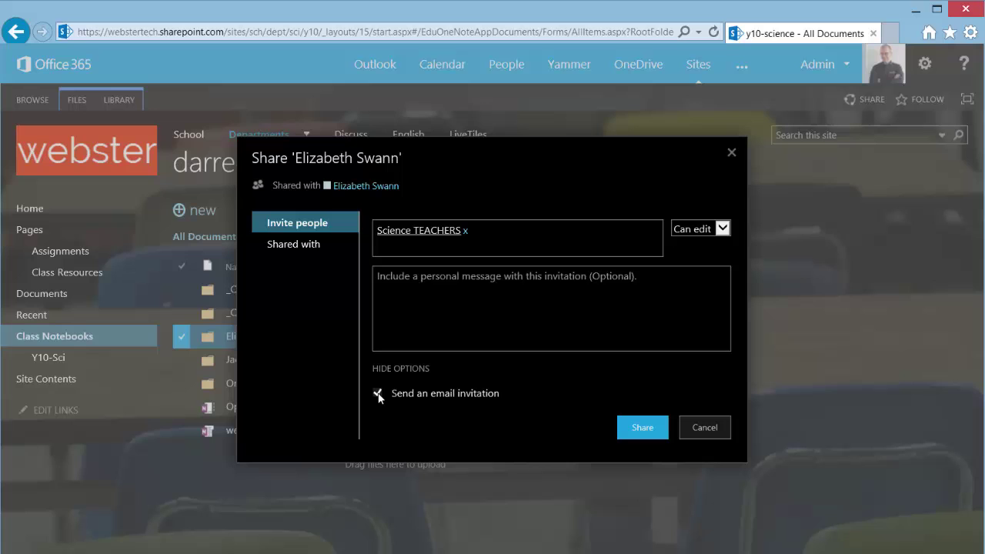
{"action": "left_click", "coordinate": [632, 429]}
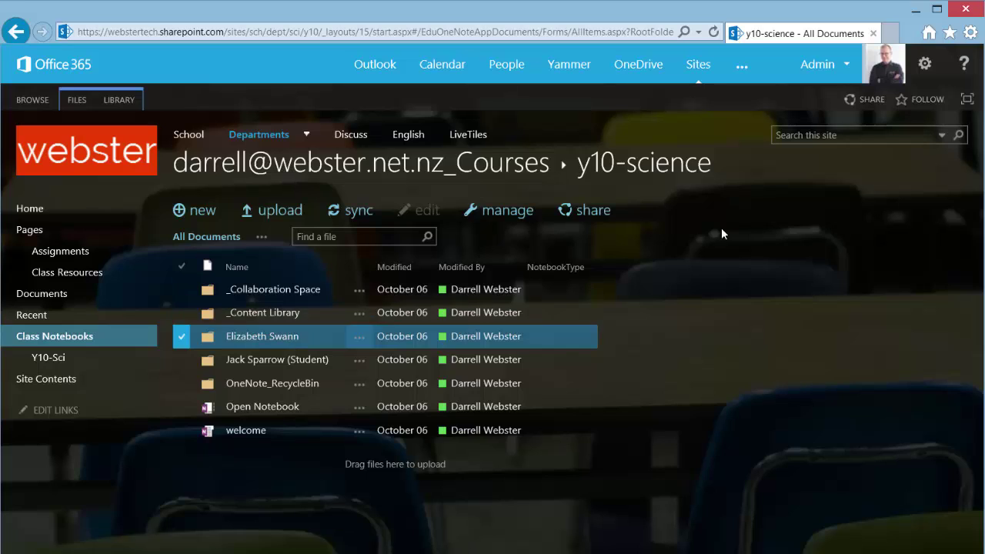
- Go through the site settings to People and Groups and view the members of the Science TEACHERS group
{"action": "left_click", "coordinate": [925, 67]}
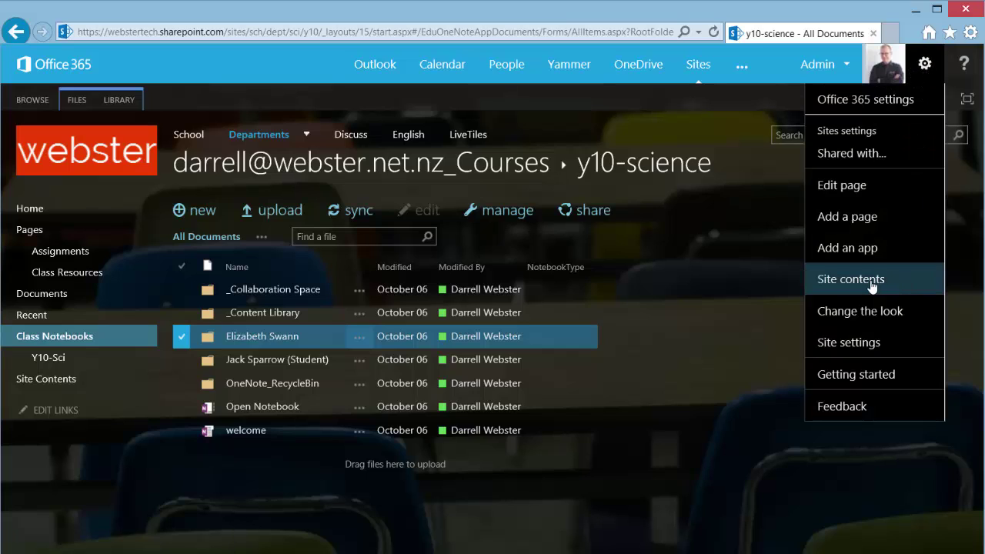
{"action": "left_click", "coordinate": [865, 354]}
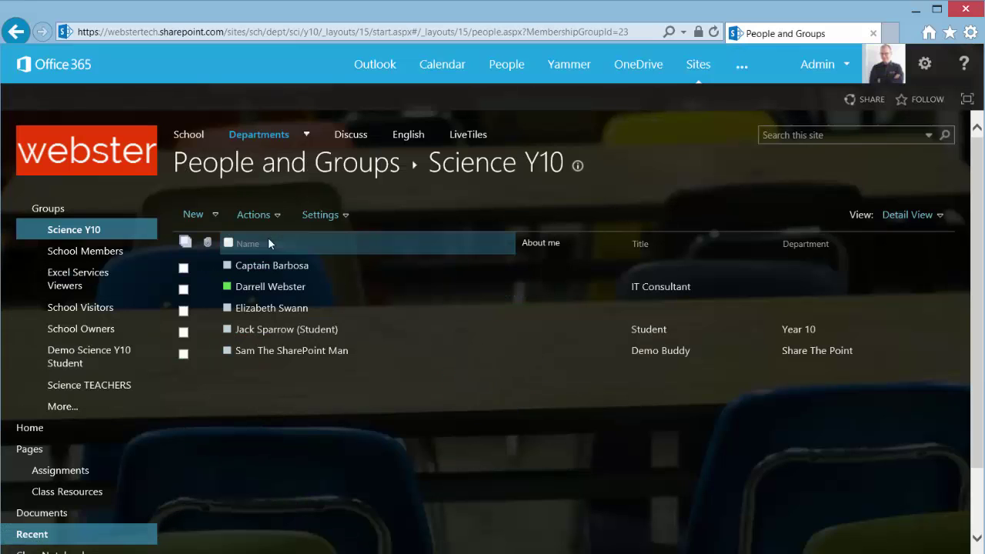
{"action": "left_click", "coordinate": [113, 388]}
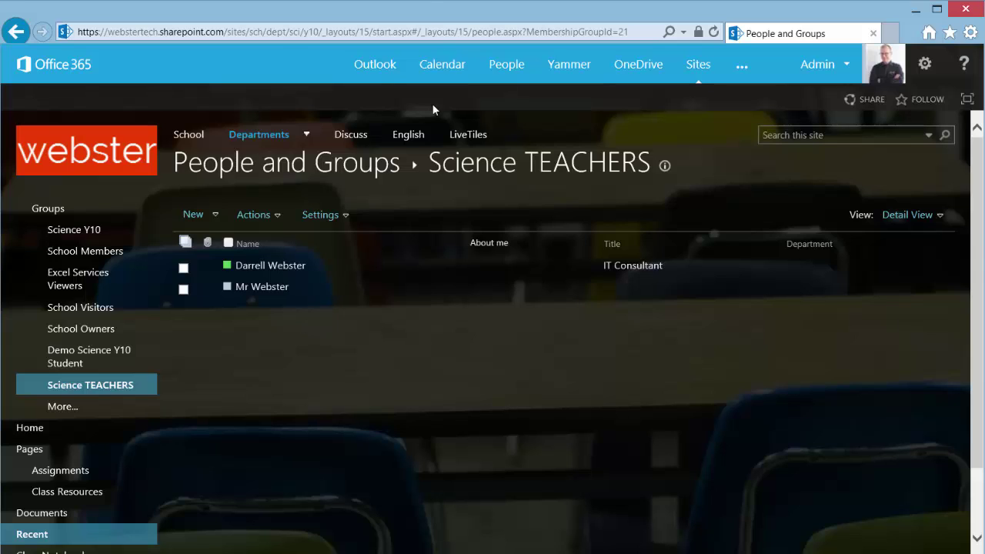
- Copy the layouts/15/people.aspx?MembershipGroupId=21 part of the Science TEACHERS group page's address
{"action": "left_click", "coordinate": [349, 33]}
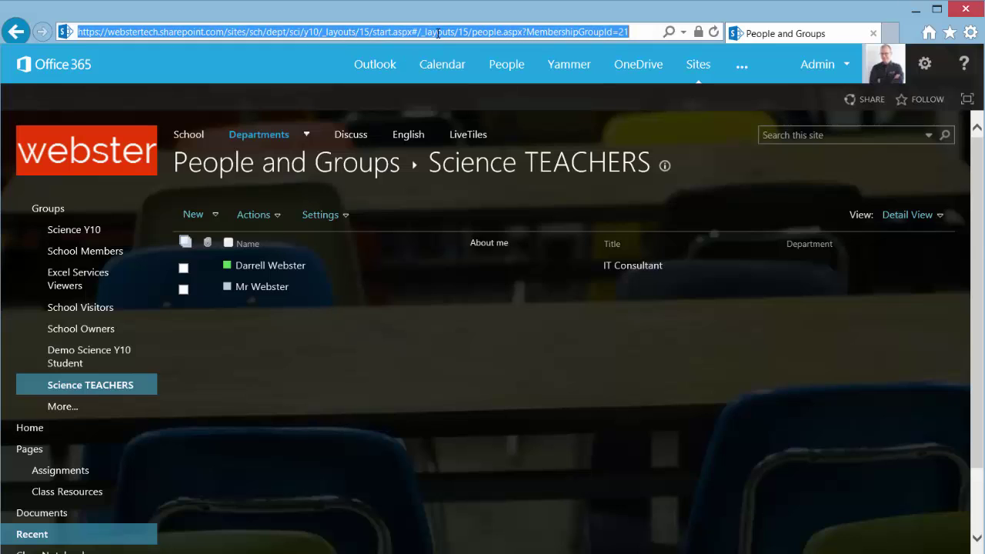
{"action": "left_click_drag", "start_coordinate": [425, 33], "coordinate": [629, 32]}
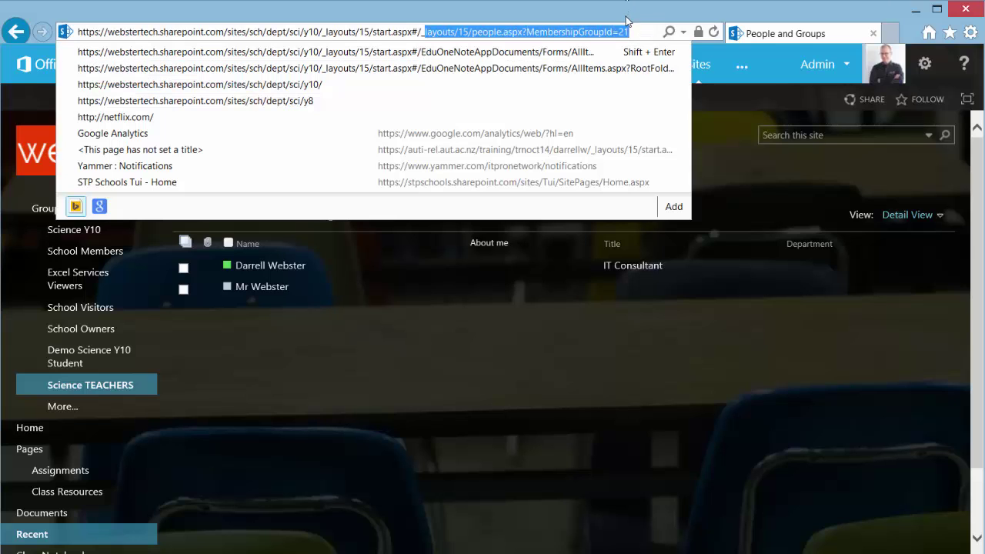
{"action": "key", "text": "ctrl+c"}
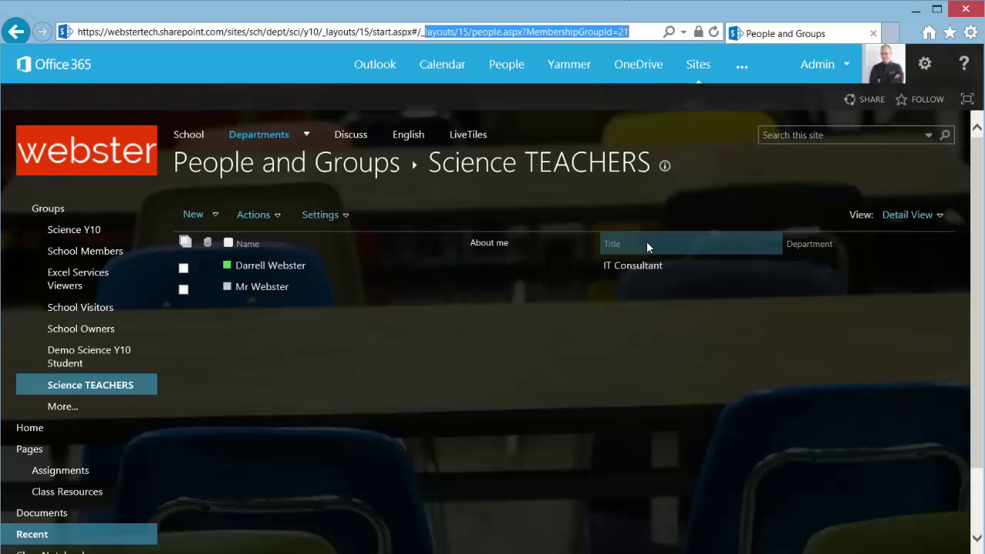